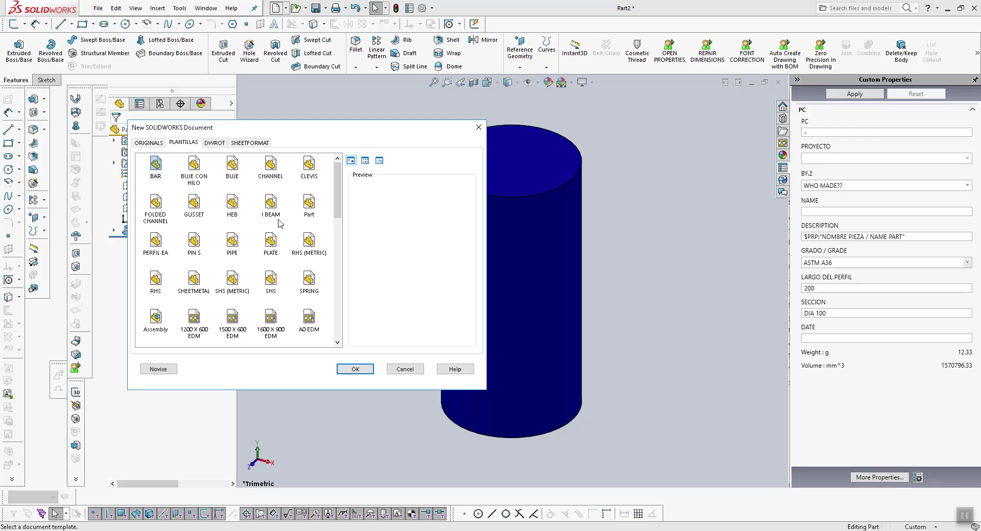
Create a new part, Part3, from the Part template on the PLANTILLAS tab
click(310, 205)
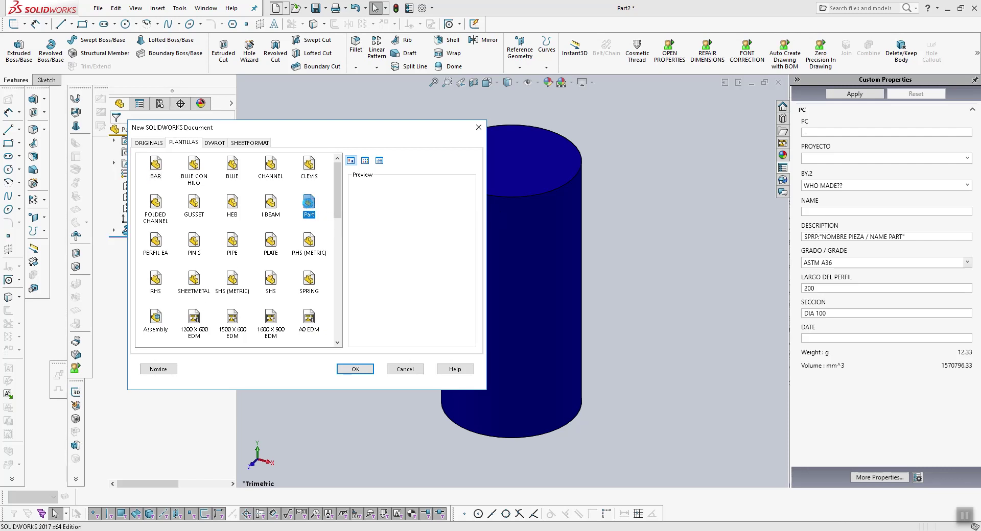
double_click(310, 205)
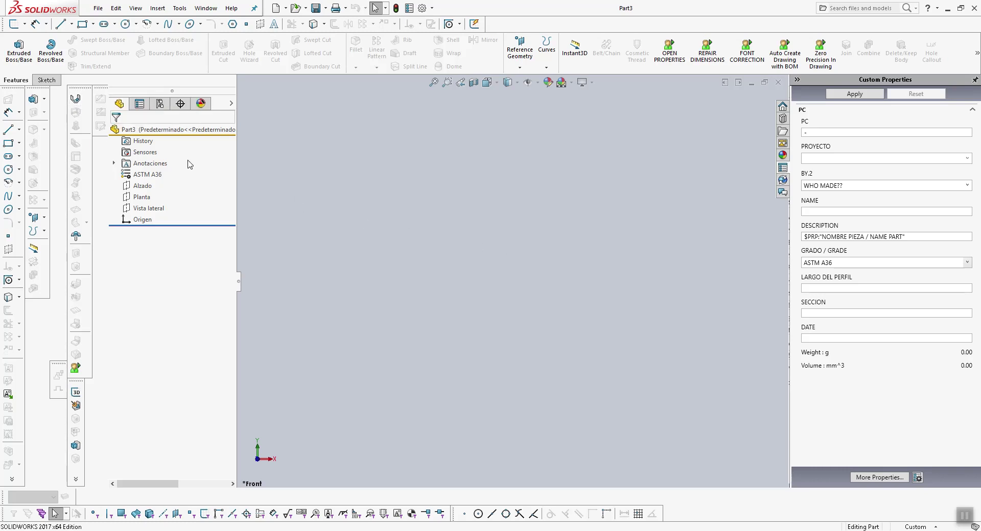
Start a sketch on the Alzado plane and draw a corner rectangle
click(143, 185)
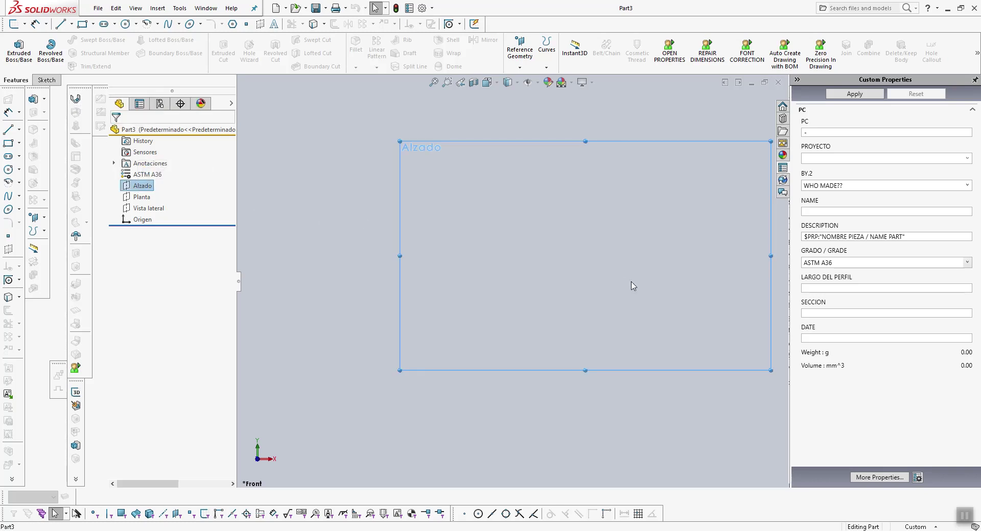
key(s)
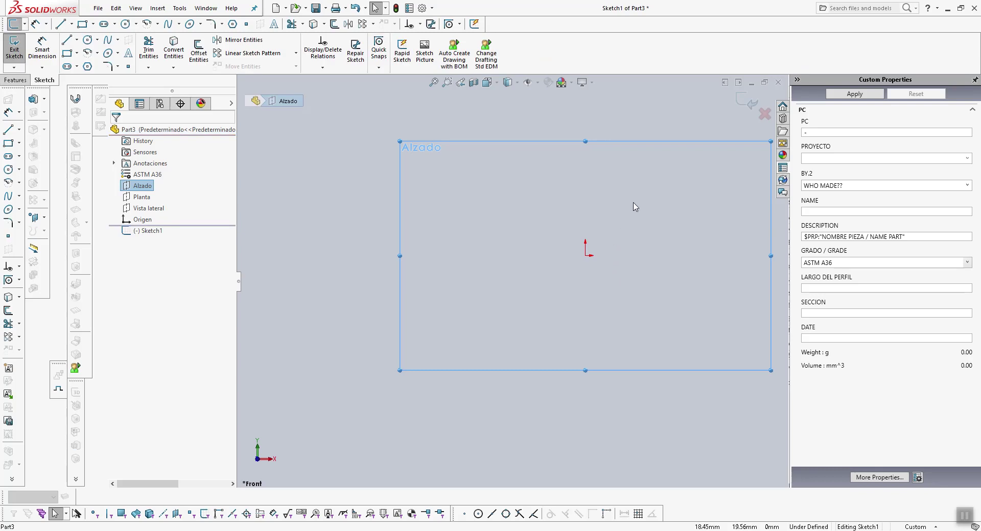
key(r)
click(661, 174)
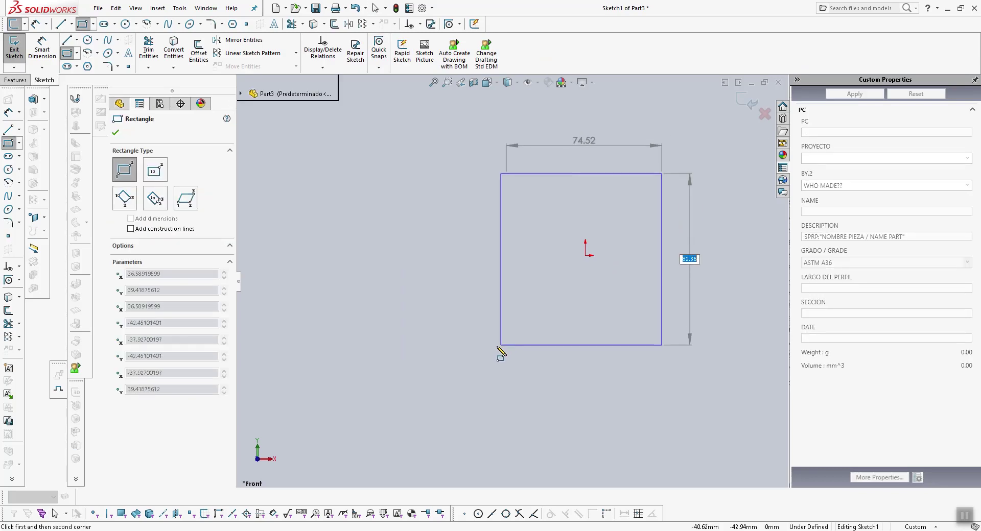
click(487, 352)
key(Escape)
Centre the rectangle on the origin with Horizontal and Vertical relations to its right and bottom edge midpoints
click(662, 260)
right_click(662, 261)
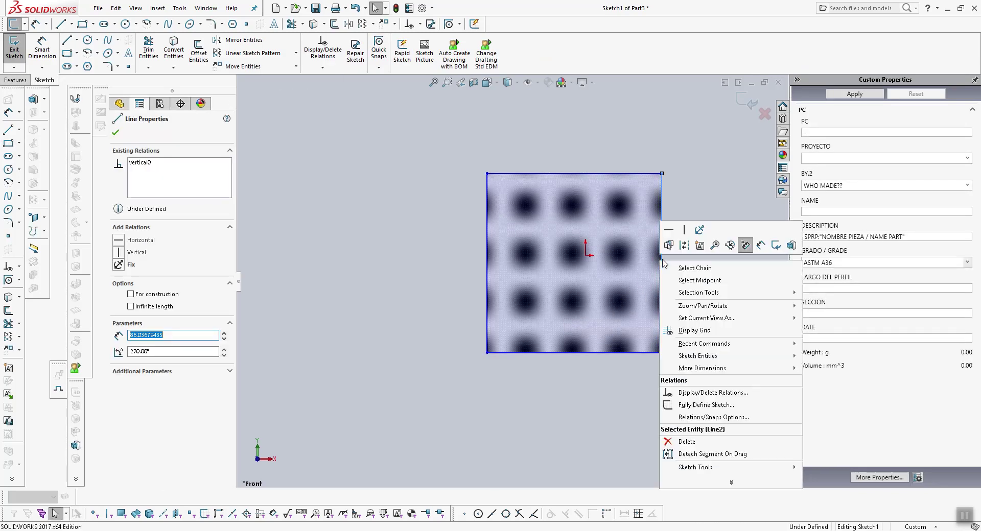
click(699, 280)
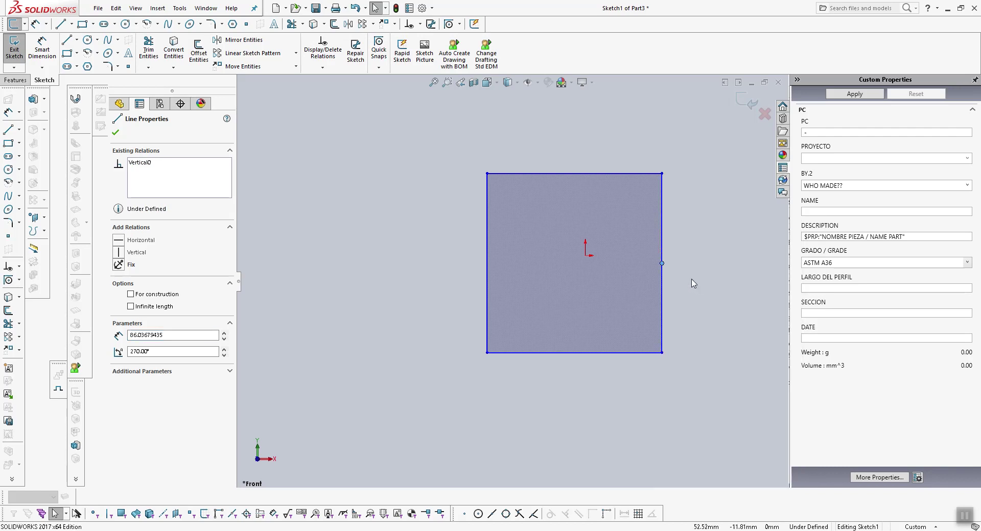
ctrl+click(586, 257)
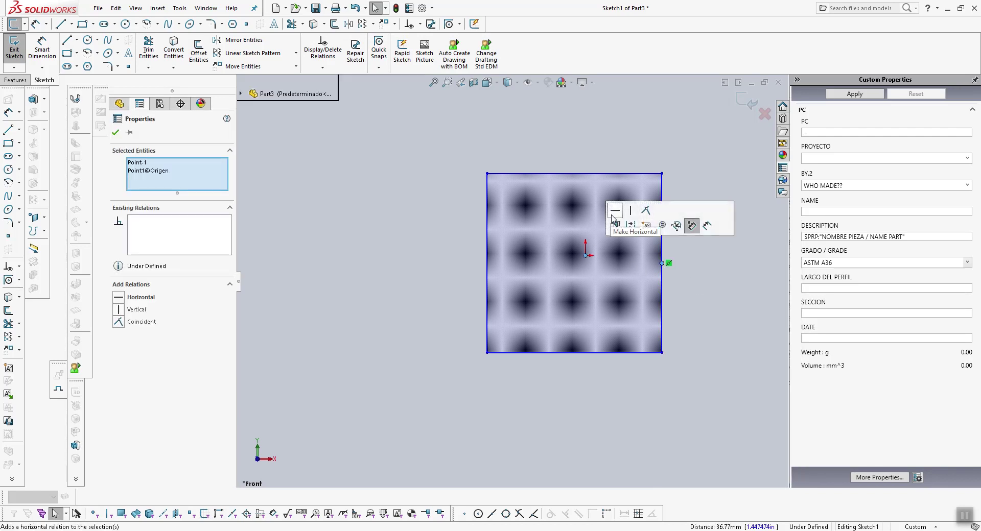
click(616, 223)
key(Escape)
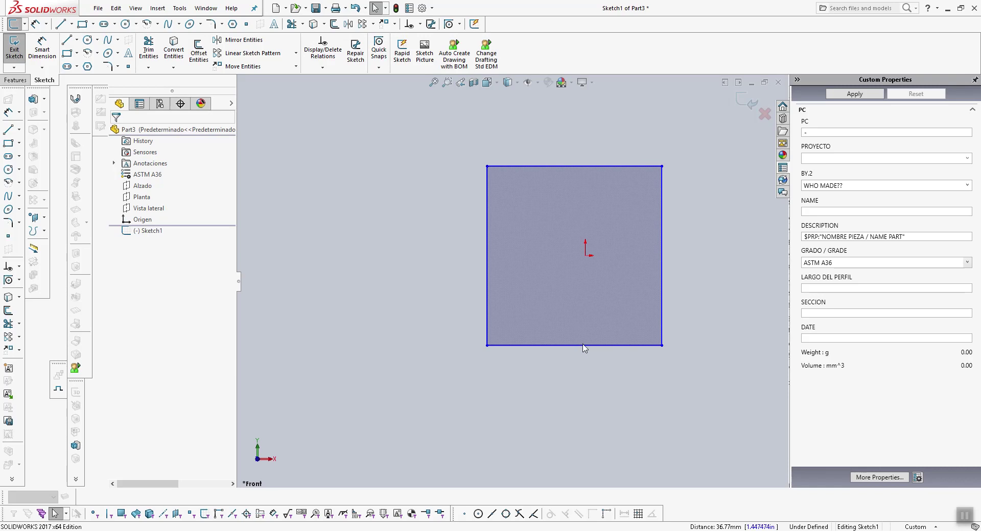
right_click(580, 345)
click(615, 343)
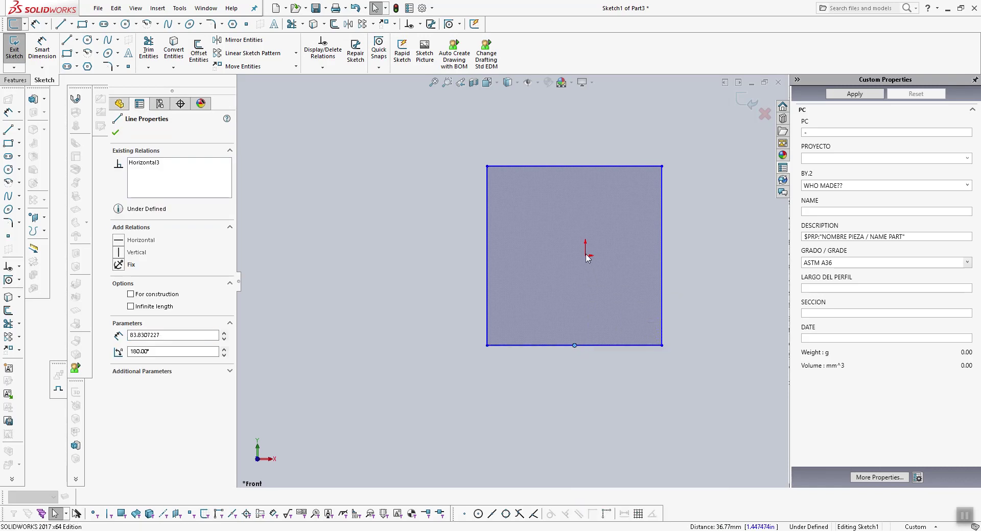
ctrl+click(586, 257)
click(628, 210)
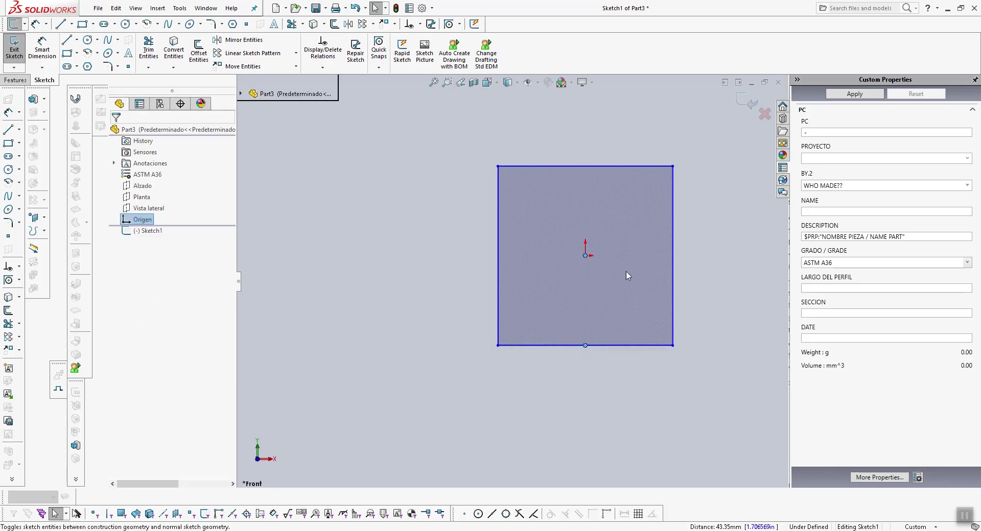
key(d)
click(673, 250)
Dimension the rectangle's height and width to 100 mm each, fully defining Sketch1
click(705, 248)
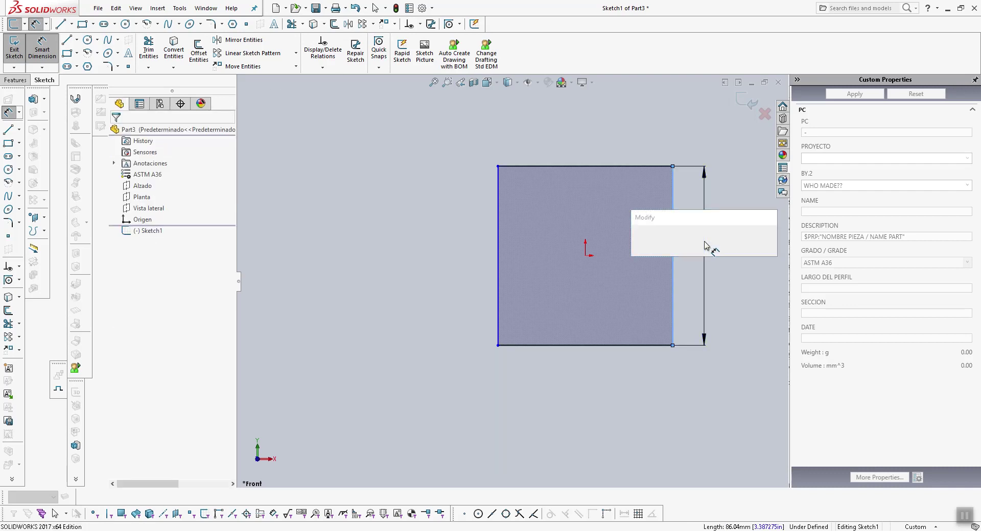
text(100)
key(Return)
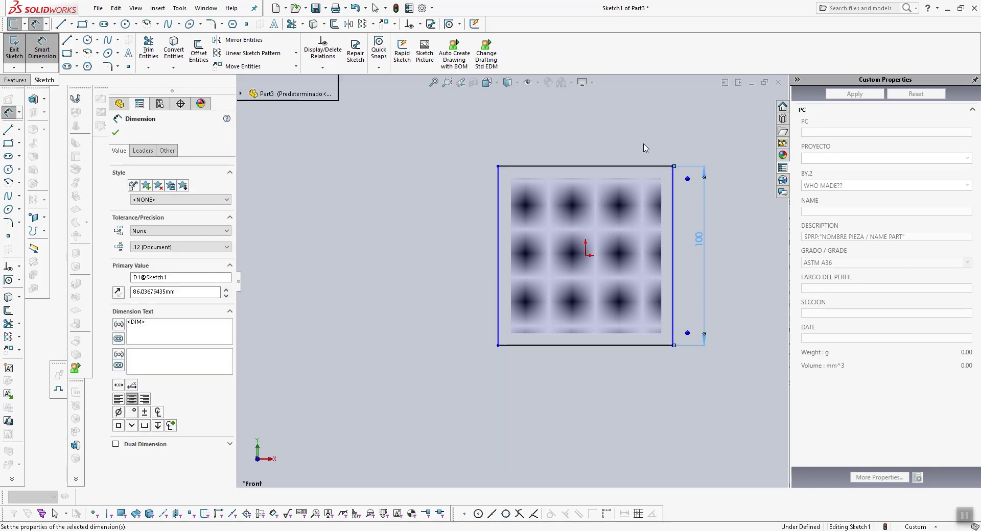
click(627, 165)
click(612, 148)
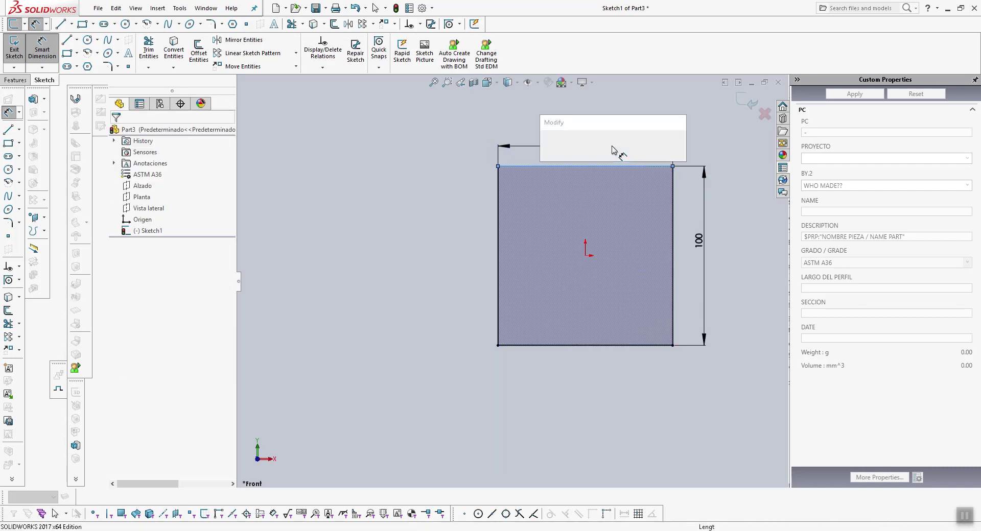
text(100)
key(Return)
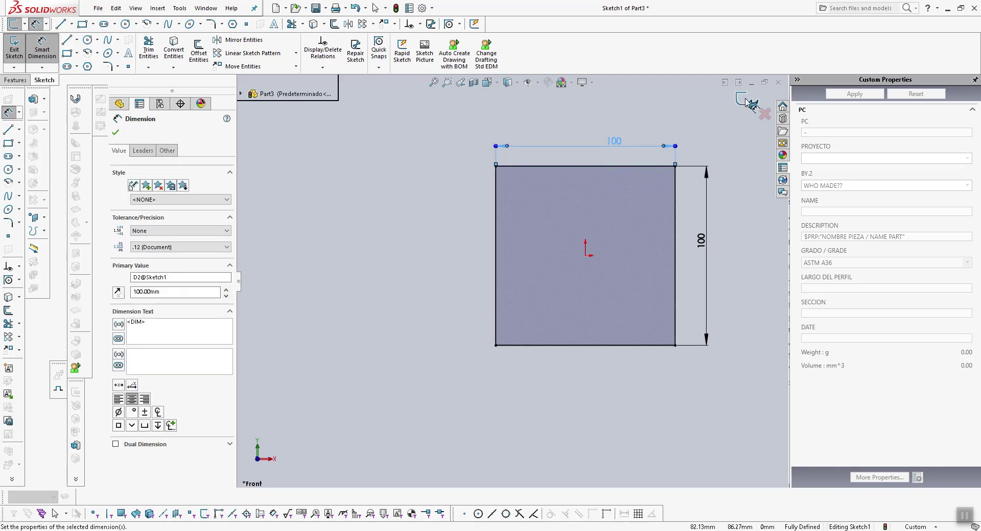
click(76, 100)
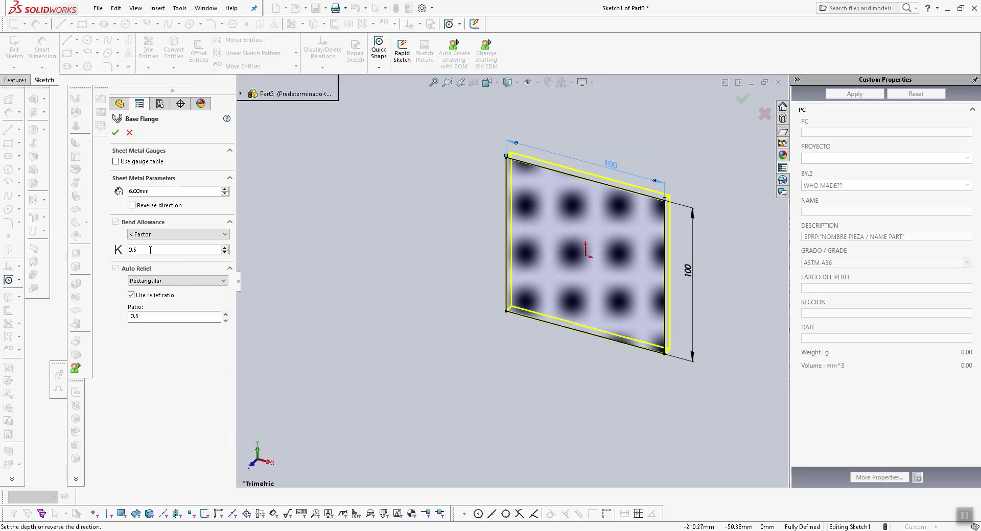
Create a 3 mm thick base flange from the 100 × 100 sketch
drag(151, 191, 103, 193)
text(3)
click(116, 133)
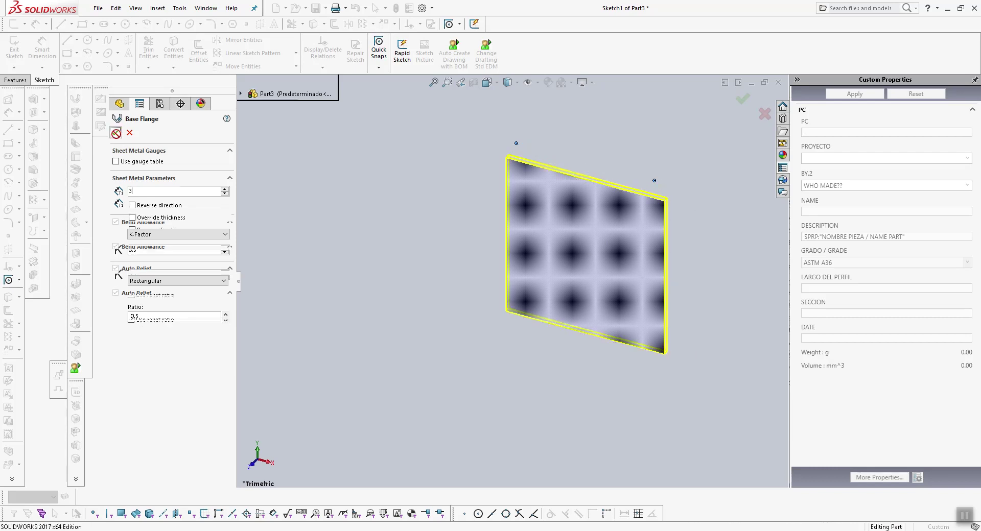
click(148, 254)
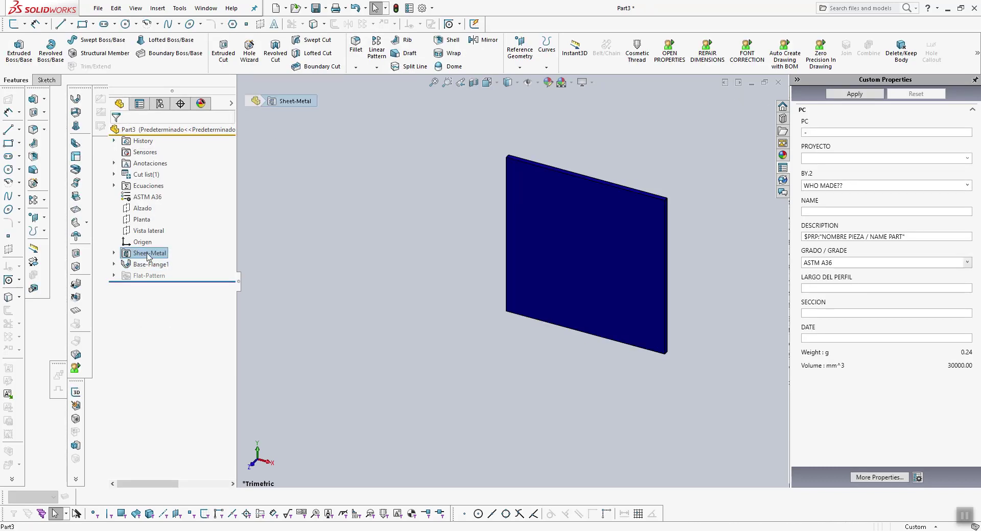
Change the sheet-metal default bend radius from R9 to 4.2 mm
double_click(148, 254)
mouse_move(597, 255)
middle_down()
mouse_move(671, 230)
mouse_move(646, 278)
middle_up()
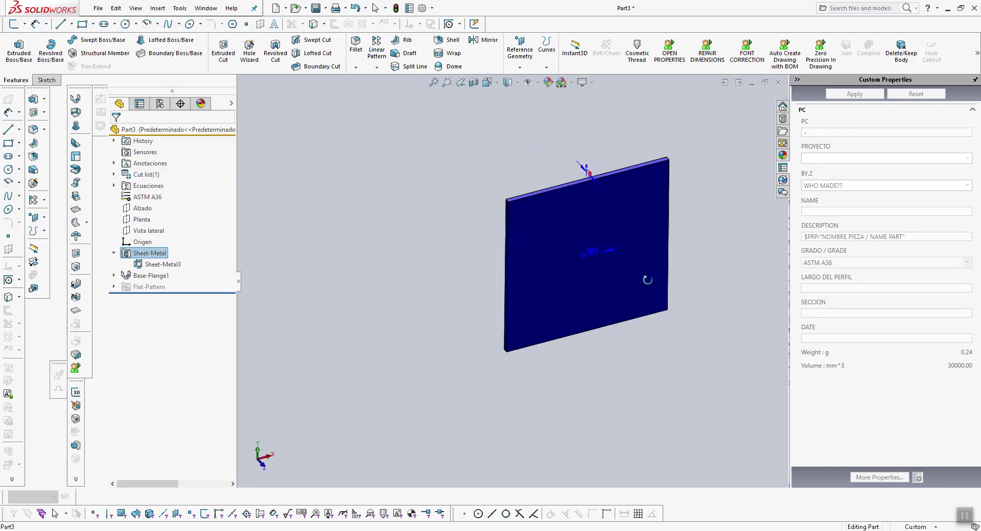
click(599, 257)
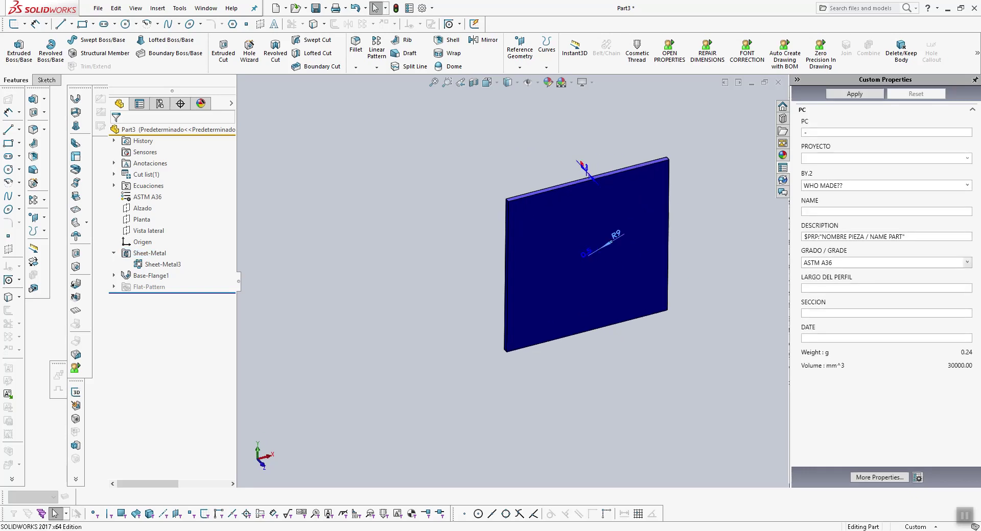
double_click(613, 236)
key(Return)
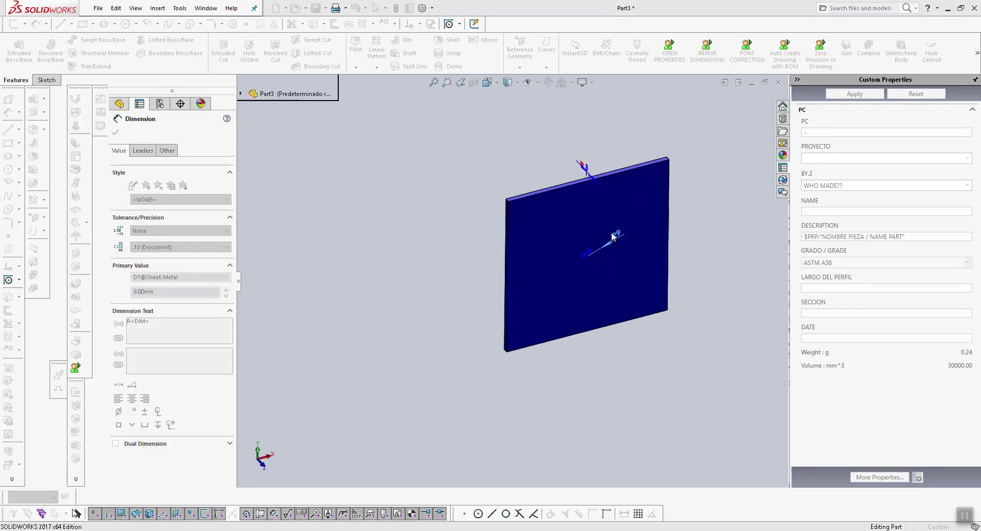
middle_drag(507, 236, 564, 129)
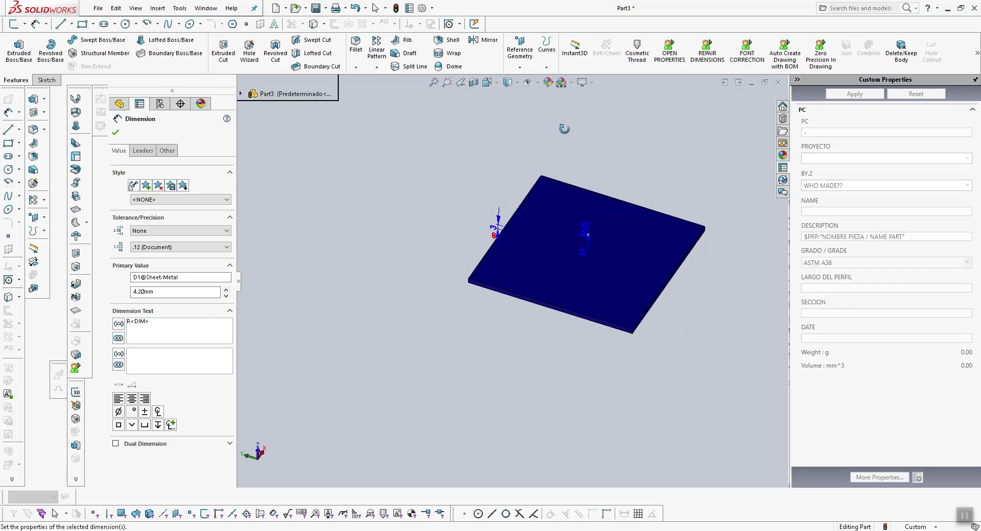
click(428, 225)
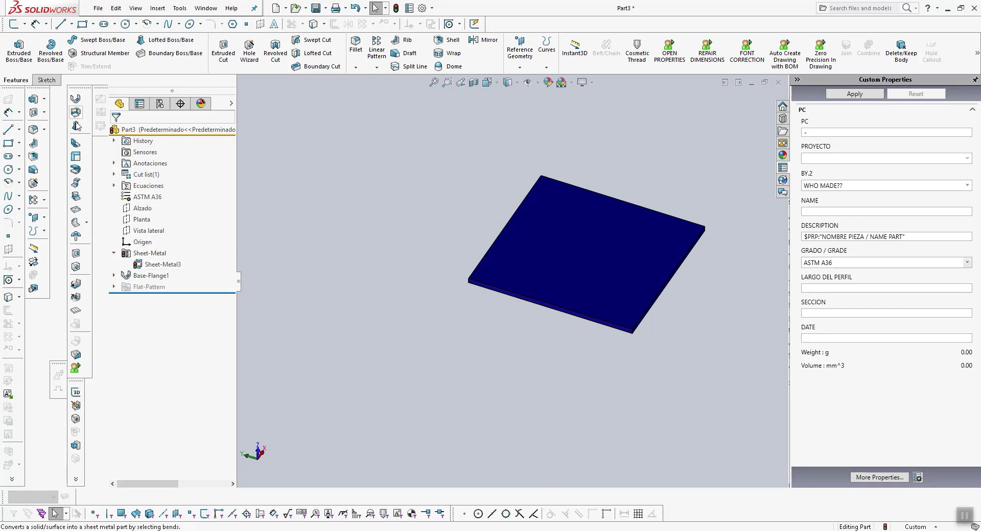
Add a 61.20 mm edge flange on one plate edge to form the L-bracket
click(76, 143)
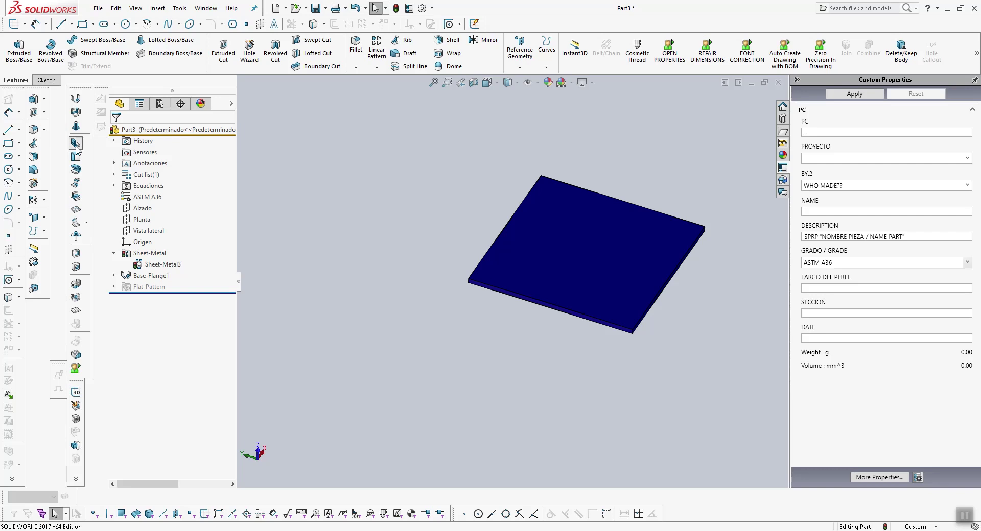
click(505, 233)
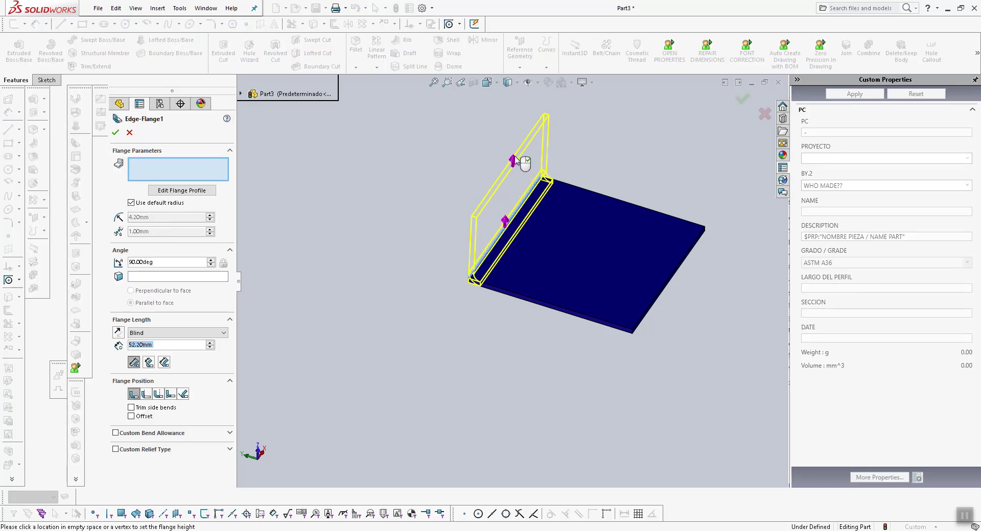
click(513, 143)
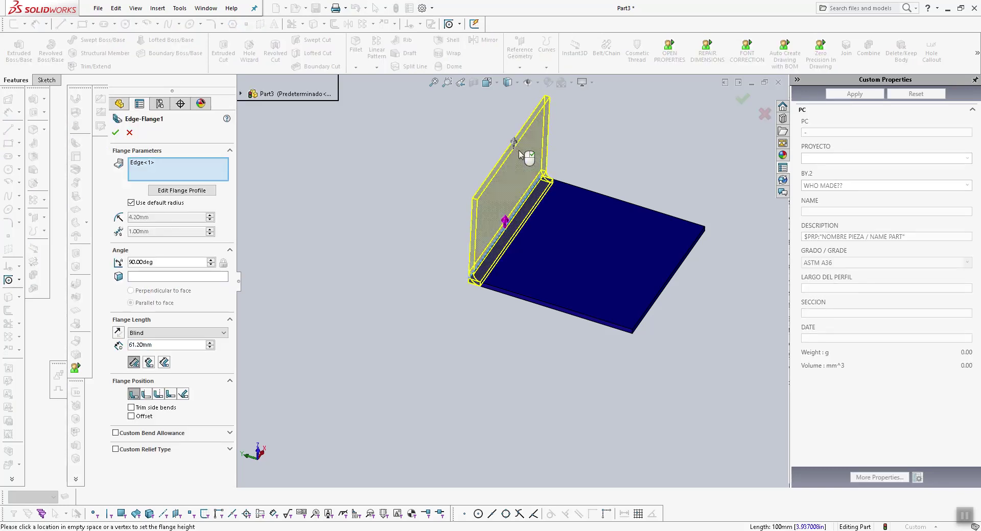
click(739, 100)
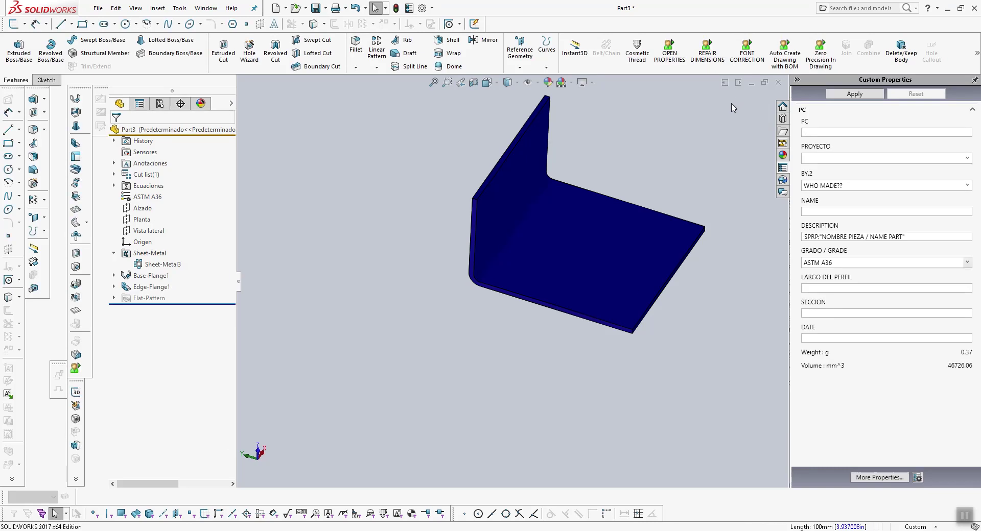
scroll(524, 259, down, 2)
click(482, 256)
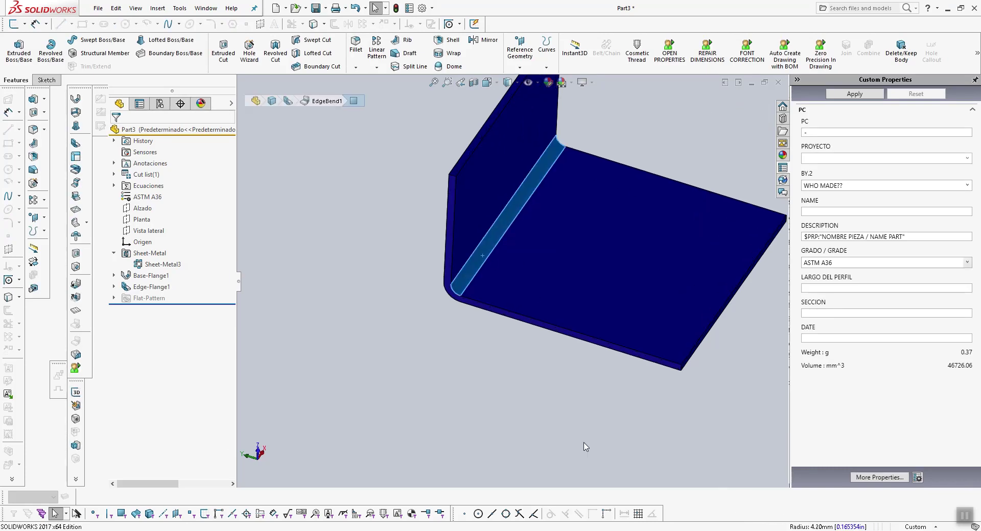
click(341, 260)
scroll(564, 354, up, 2)
scroll(589, 206, up, 1)
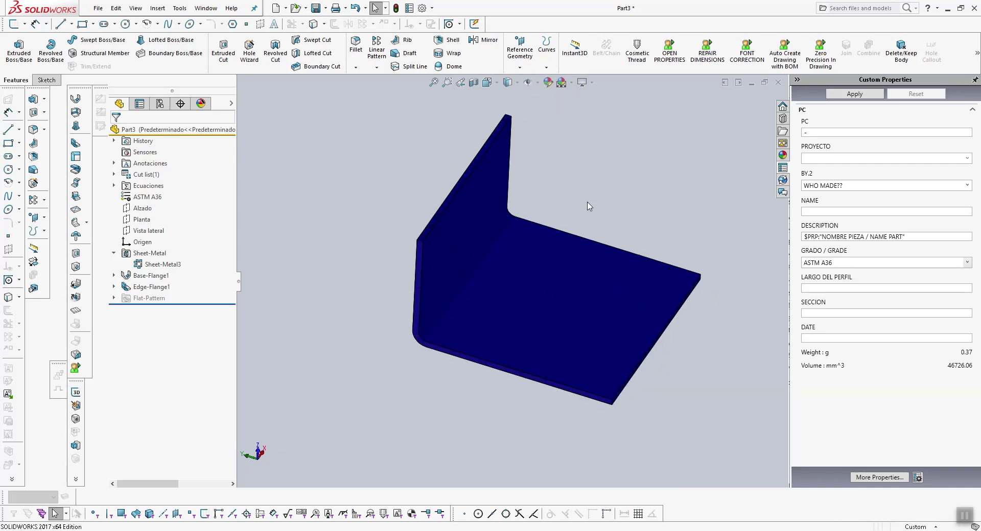
click(821, 313)
click(595, 315)
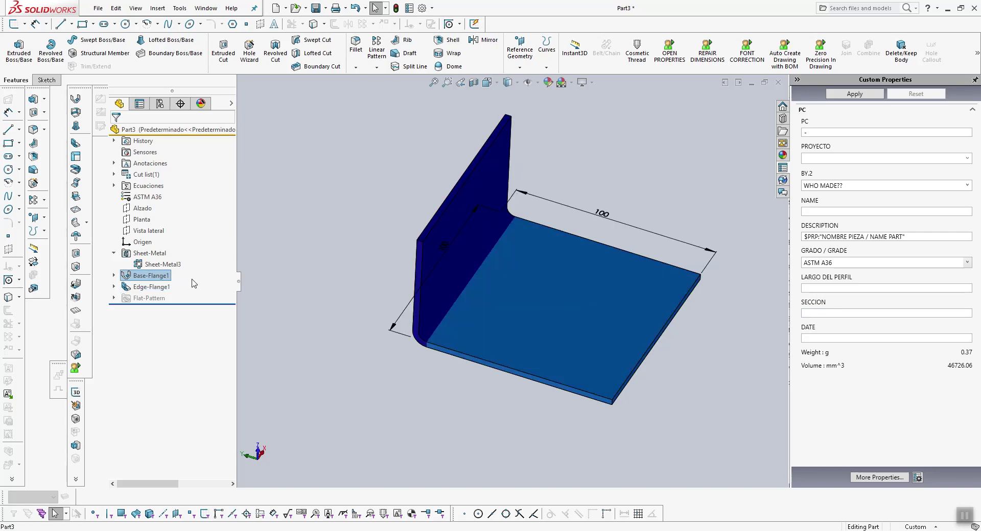
click(147, 254)
Link the 3 mm sheet thickness into the SECCION property so it reads 3 PLATE
click(845, 314)
click(443, 276)
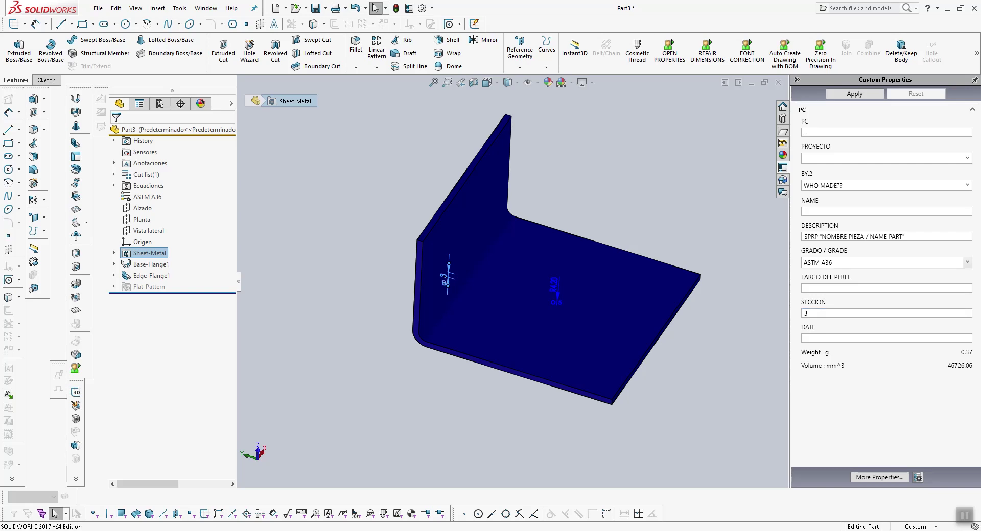
click(830, 312)
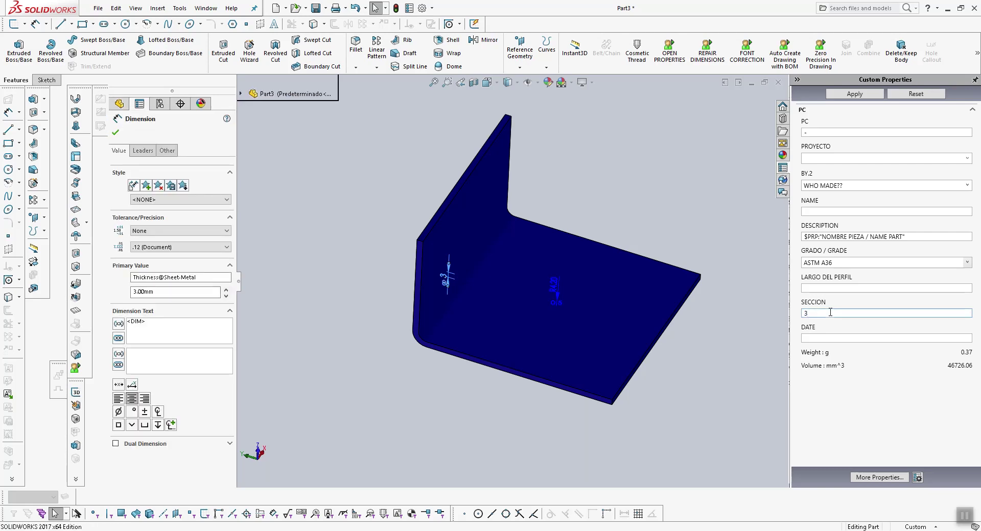
text(PLATE)
Clear the LARGO DEL PERFIL custom property value
click(815, 288)
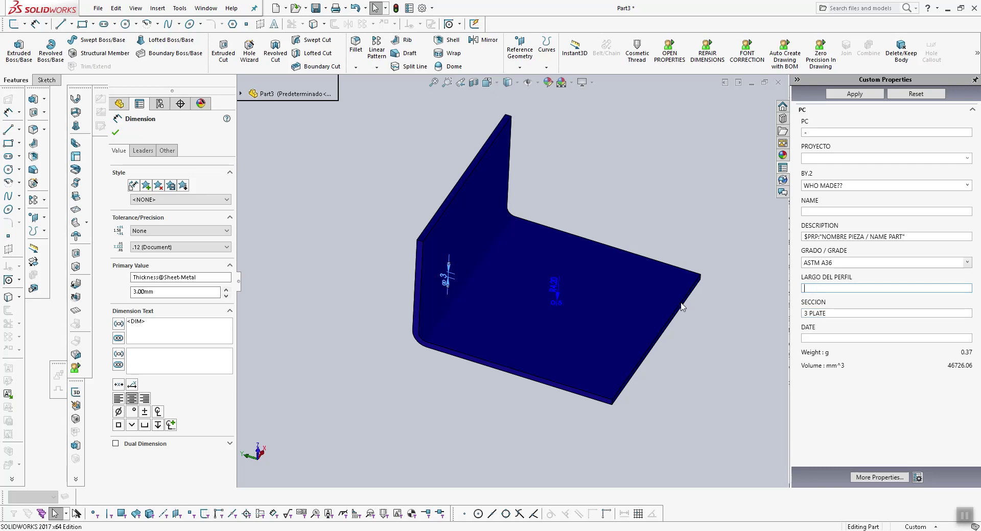
click(628, 305)
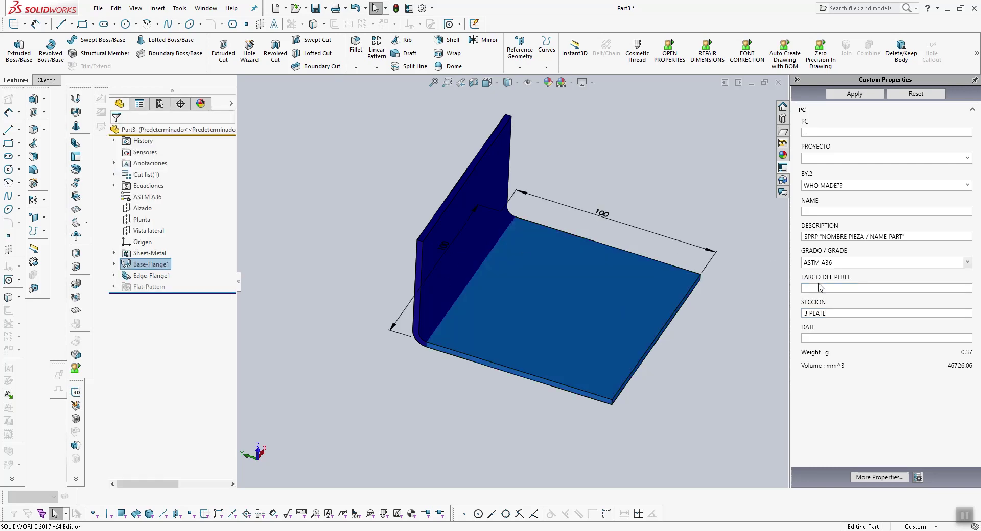
click(444, 248)
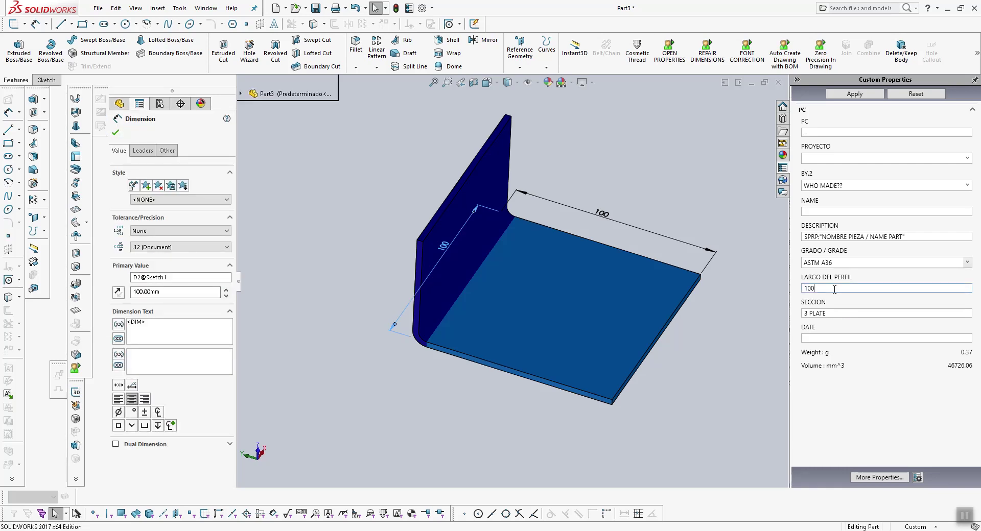
drag(820, 289, 789, 292)
key(BackSpace)
key(Escape)
Unsuppress Flat-Pattern3 to show the flat plate and save the custom property changes
right_click(148, 286)
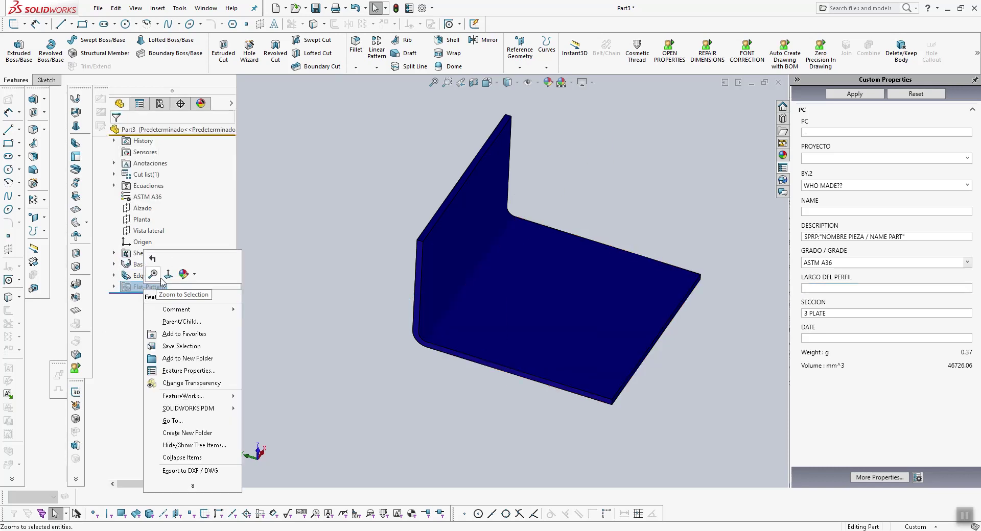
click(125, 278)
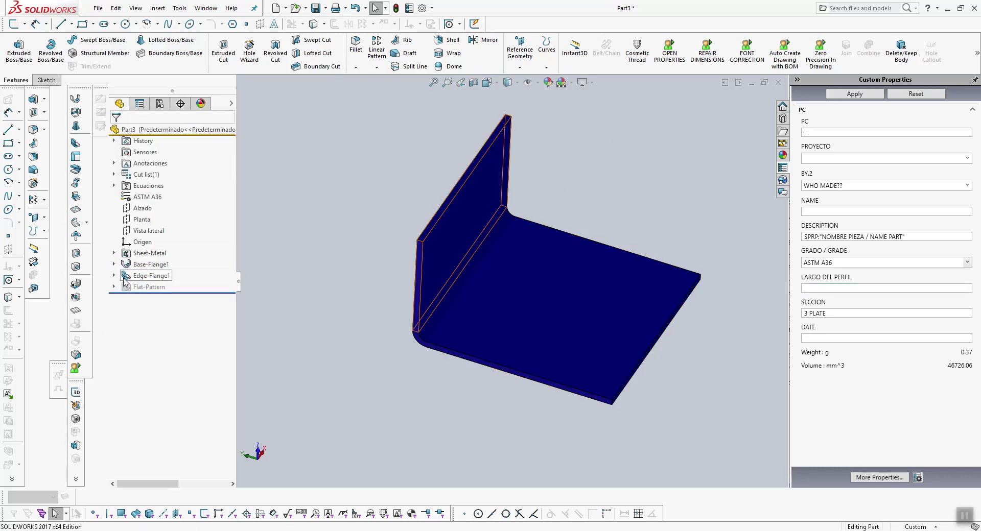
click(114, 287)
click(143, 298)
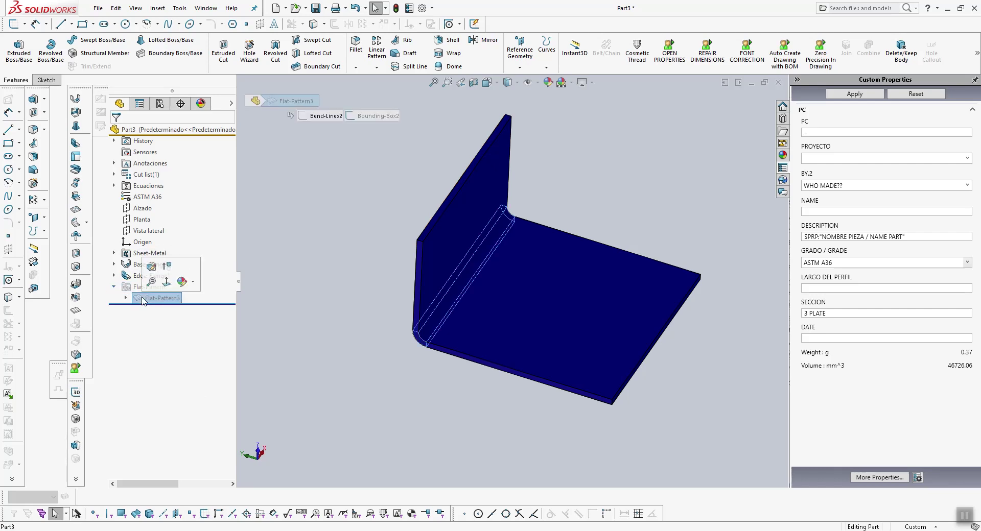
right_click(143, 299)
click(450, 263)
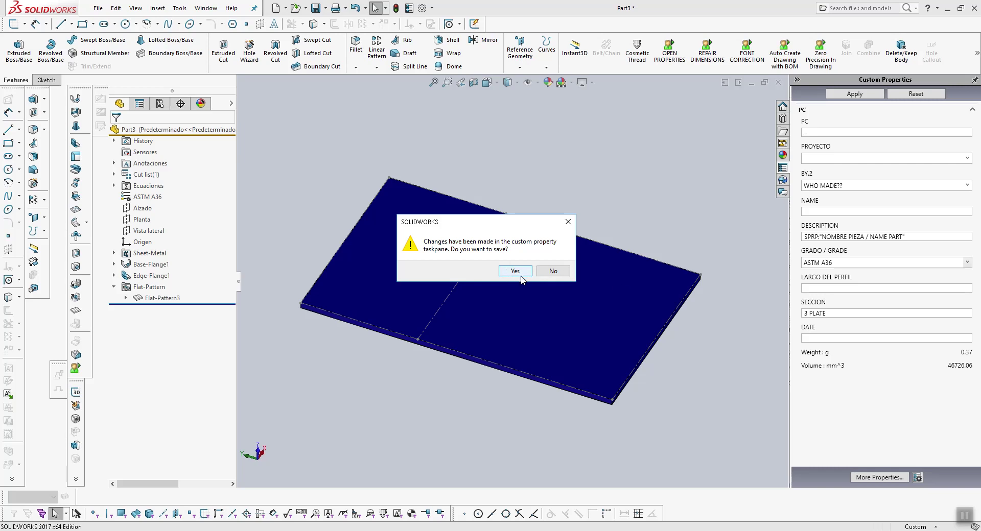
click(522, 274)
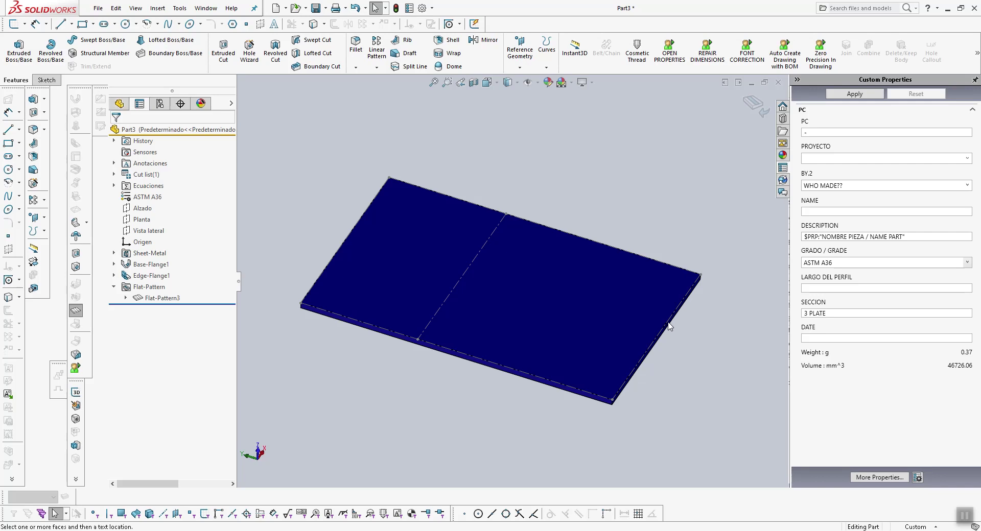
key(d)
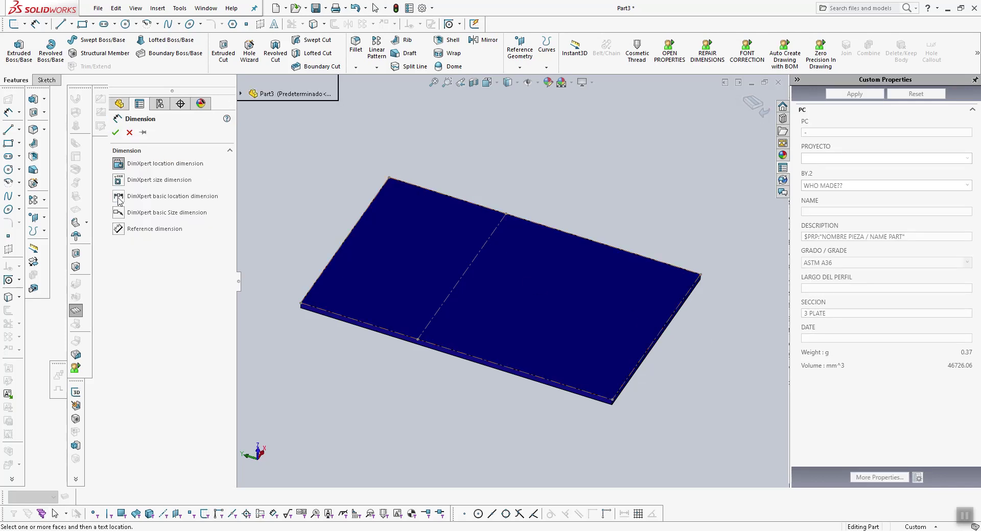
Dimension the flat plate's short edge (100) and long edge (155.75)
click(661, 338)
click(706, 350)
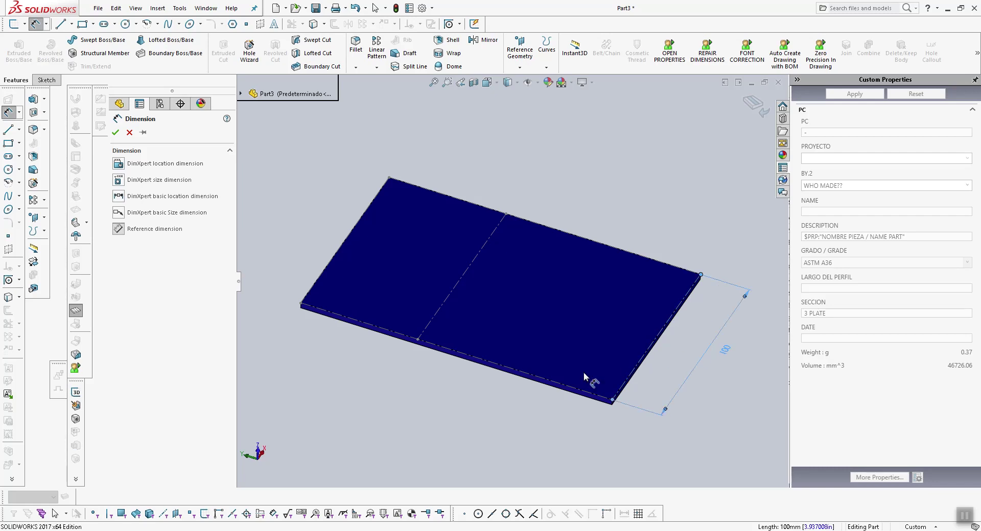
click(542, 382)
click(438, 389)
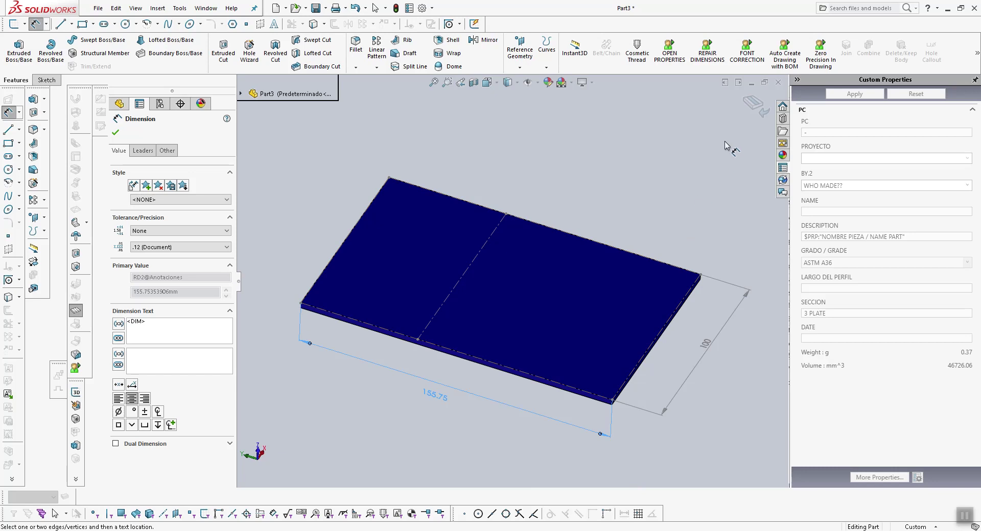
key(Escape)
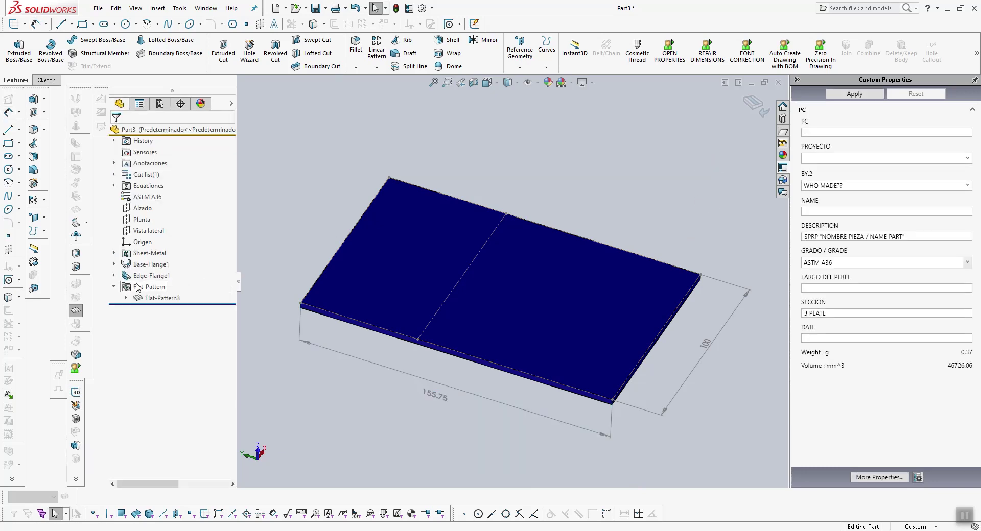
Suppress and unsuppress Flat-Pattern3 to refold and re-flatten the part
click(149, 299)
click(170, 269)
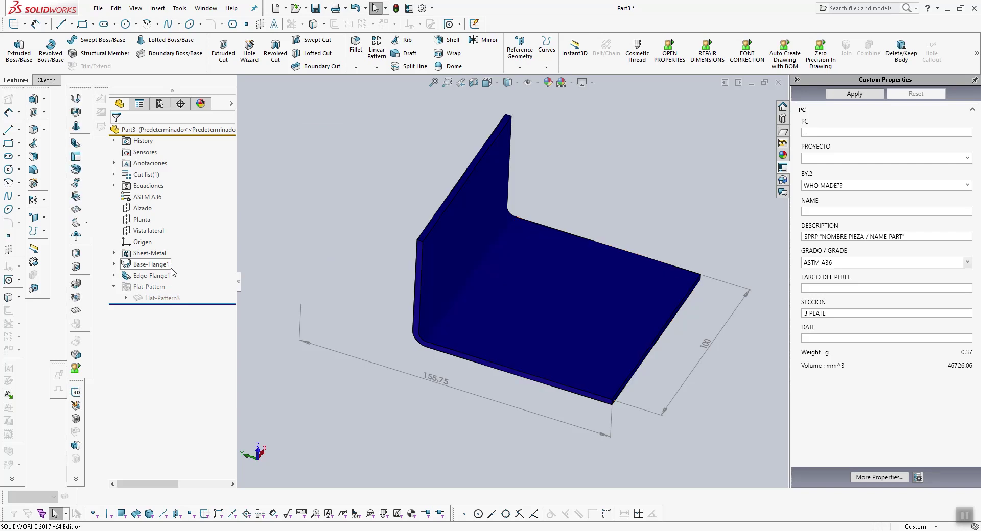
click(434, 386)
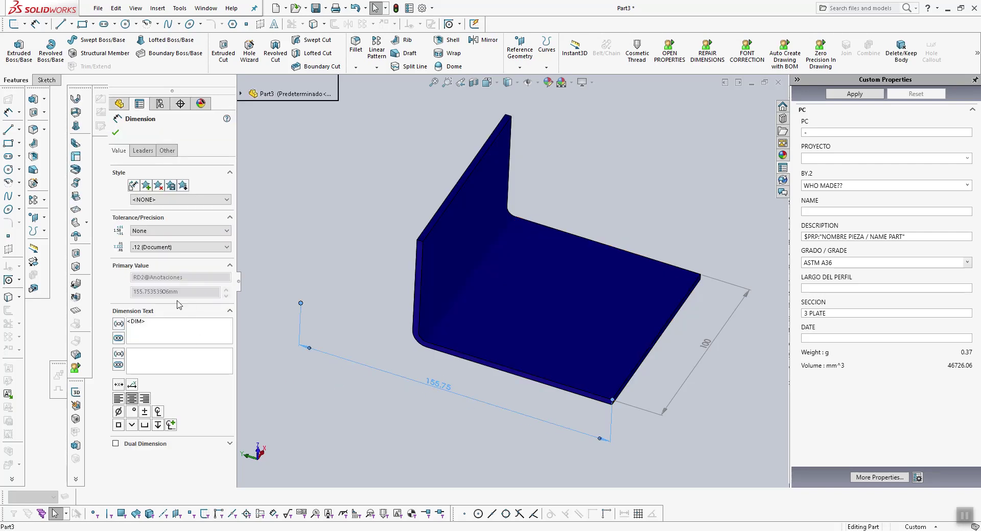
click(308, 236)
click(162, 299)
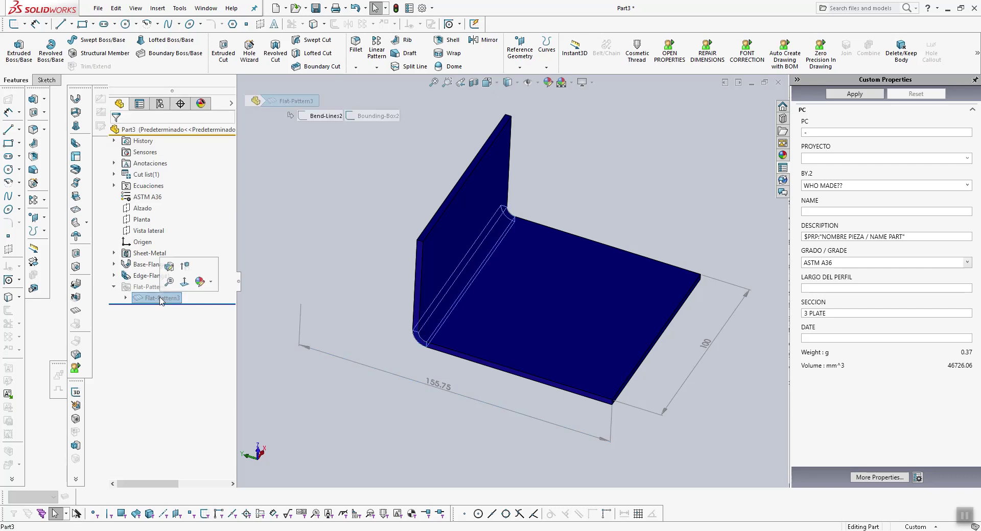
click(184, 266)
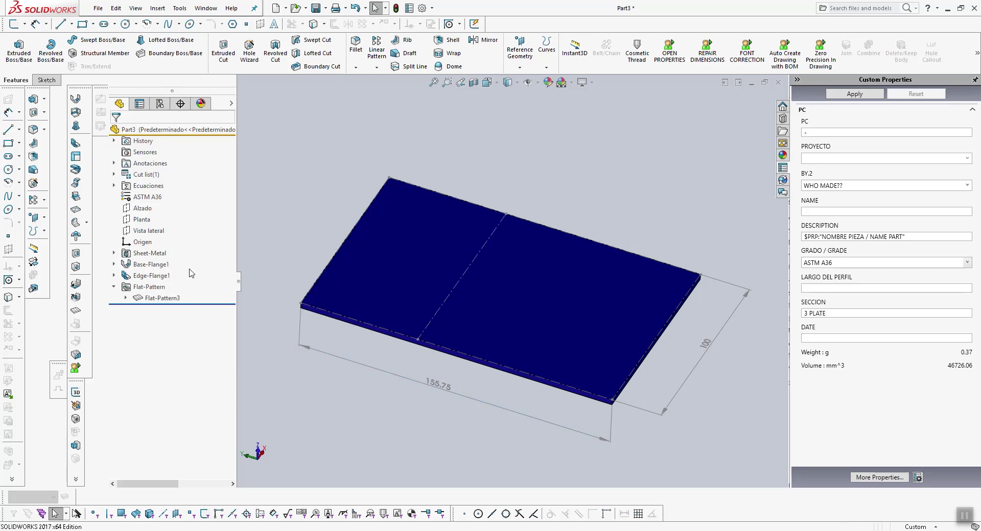
Set the 155.75 dimension's precision to None so it shows 156
click(442, 386)
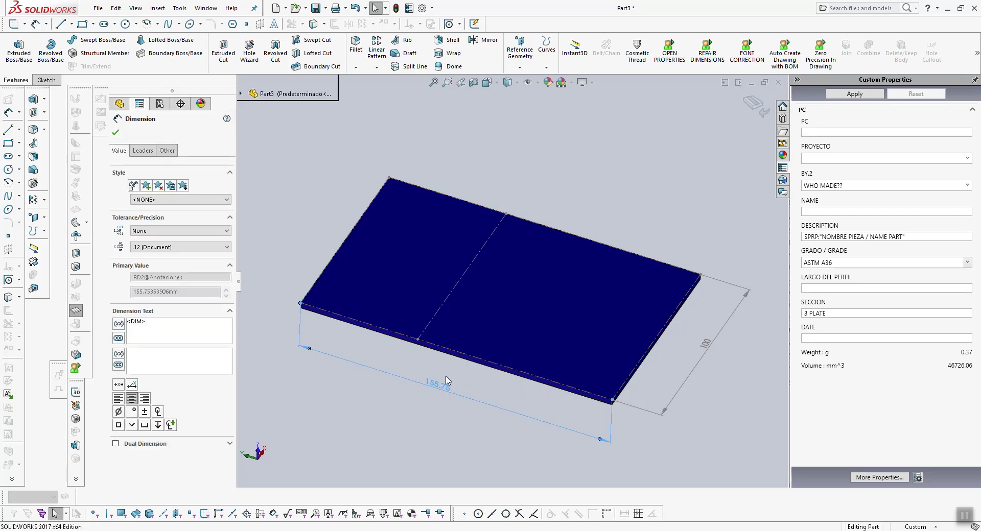
click(164, 247)
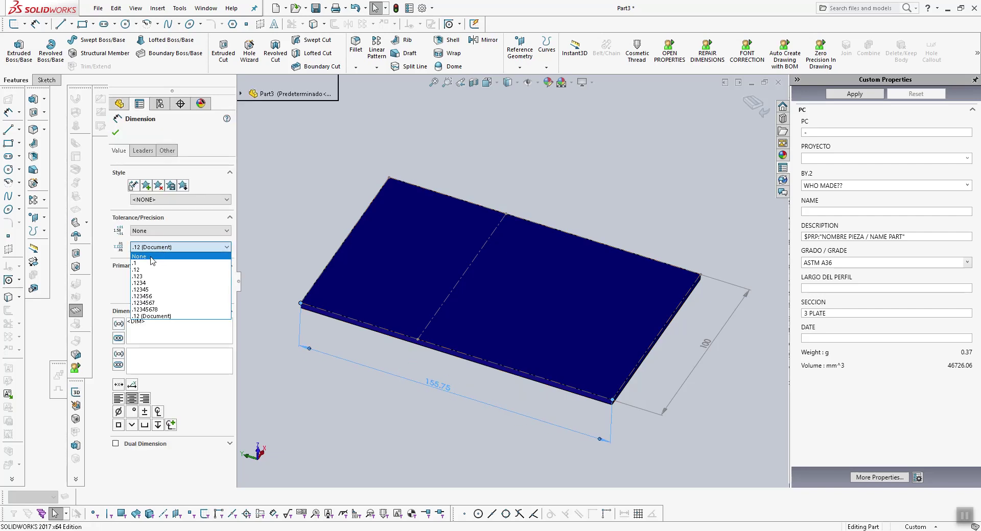
click(160, 260)
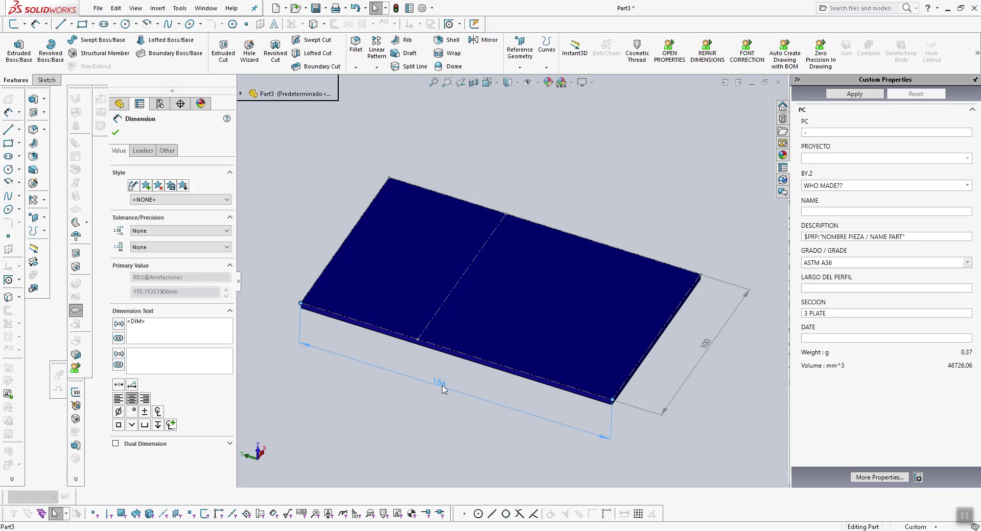
key(Escape)
Link the 100 and 156 dimensions into LARGO DEL PERFIL as 100 x 156
click(838, 287)
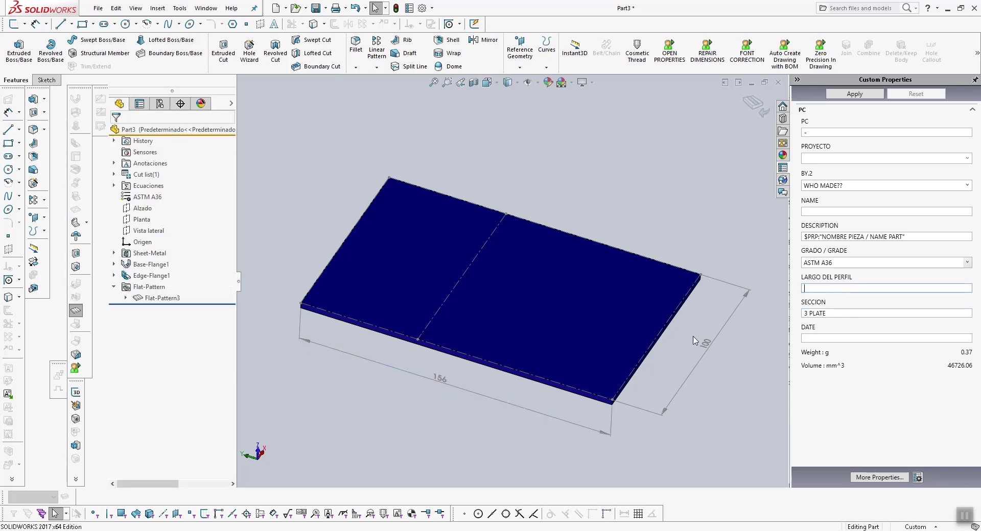
click(704, 344)
text(100)
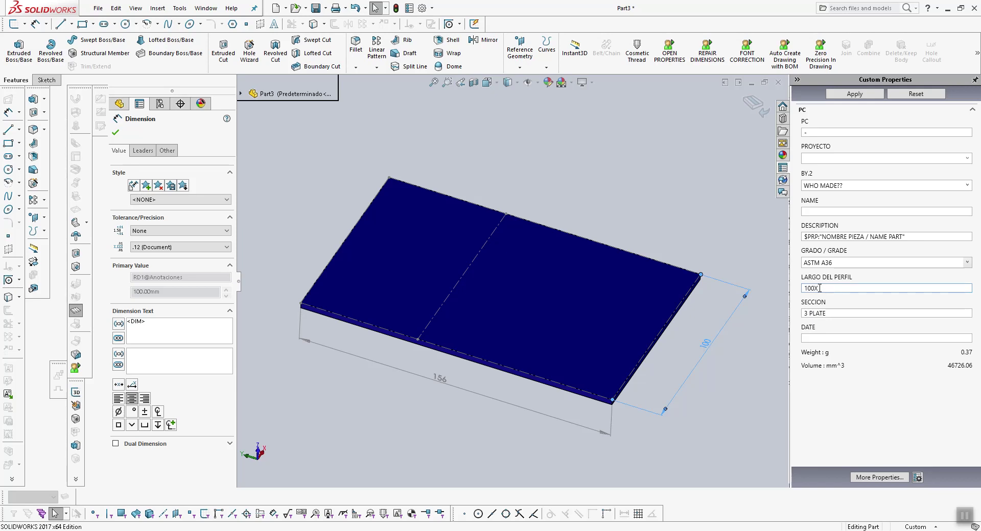
key(BackSpace)
click(441, 385)
text(x 156)
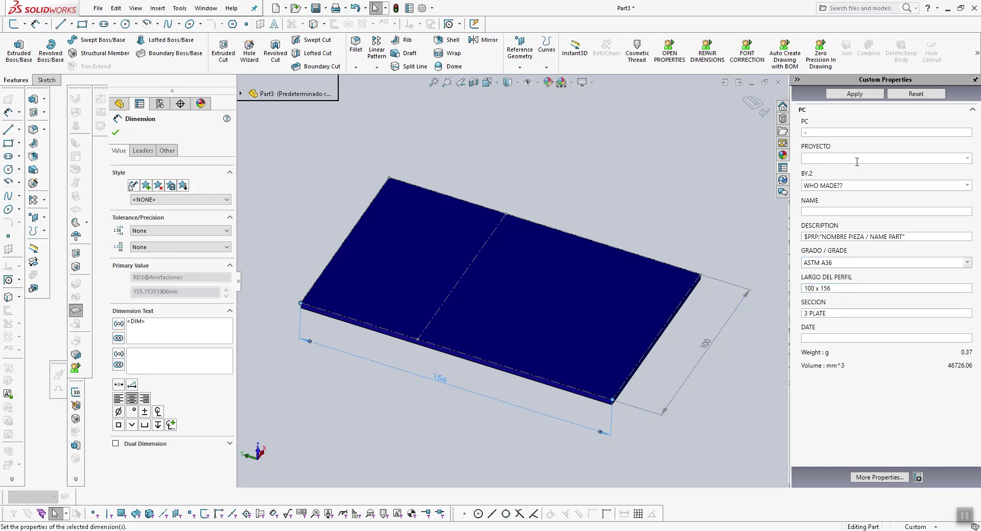
Suppress Flat-Pattern3 to fold the part back into the L-bracket
click(645, 177)
click(172, 297)
click(188, 271)
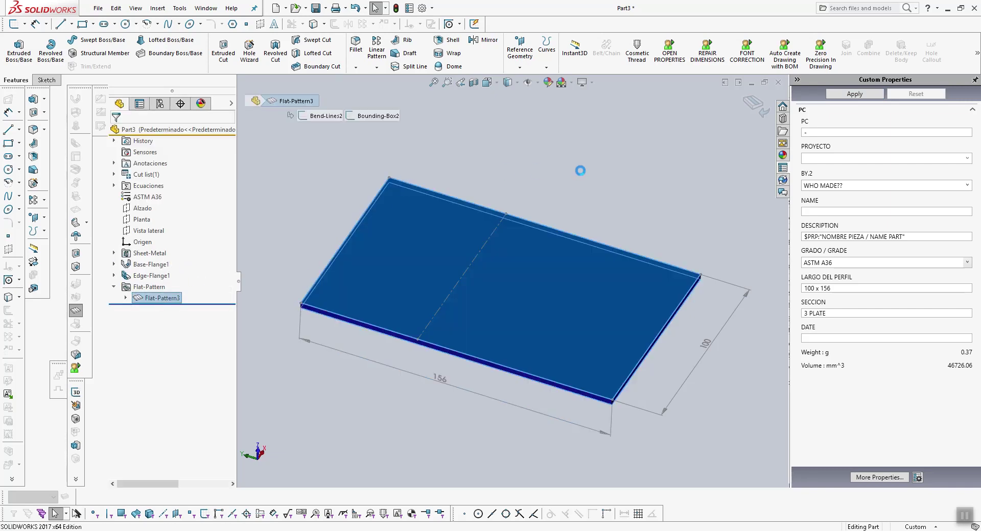
Check the ConfigurationManager, then return to the FeatureManager tree
click(160, 104)
click(119, 104)
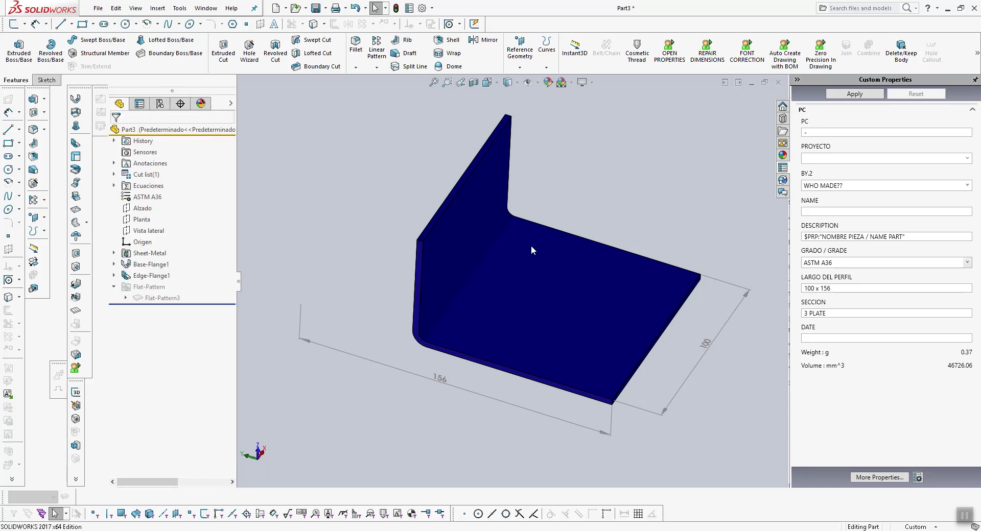
scroll(532, 246, up, 3)
scroll(537, 252, down, 2)
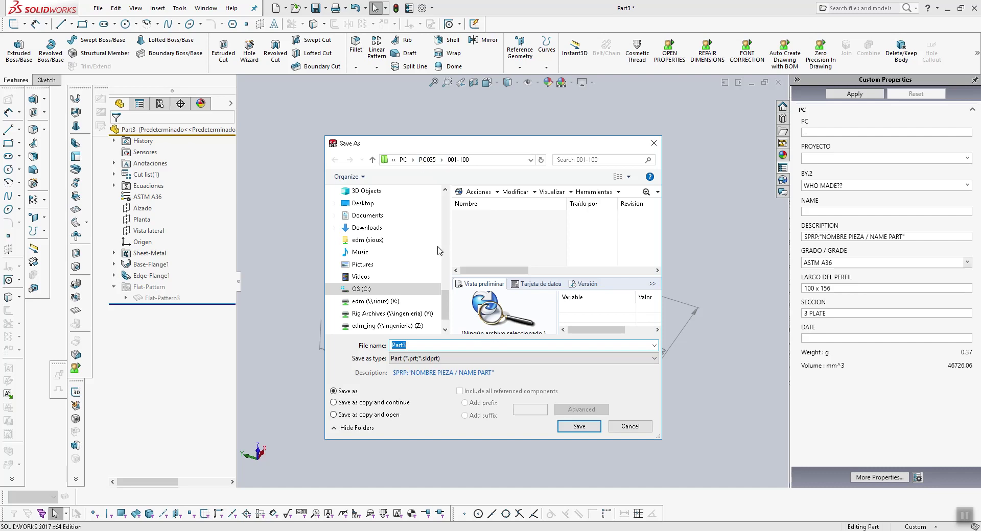
Set the file type to Part Templates (*.prtdot) and pick SHEETMETAL.prtdot in PLANTILLAS
click(429, 360)
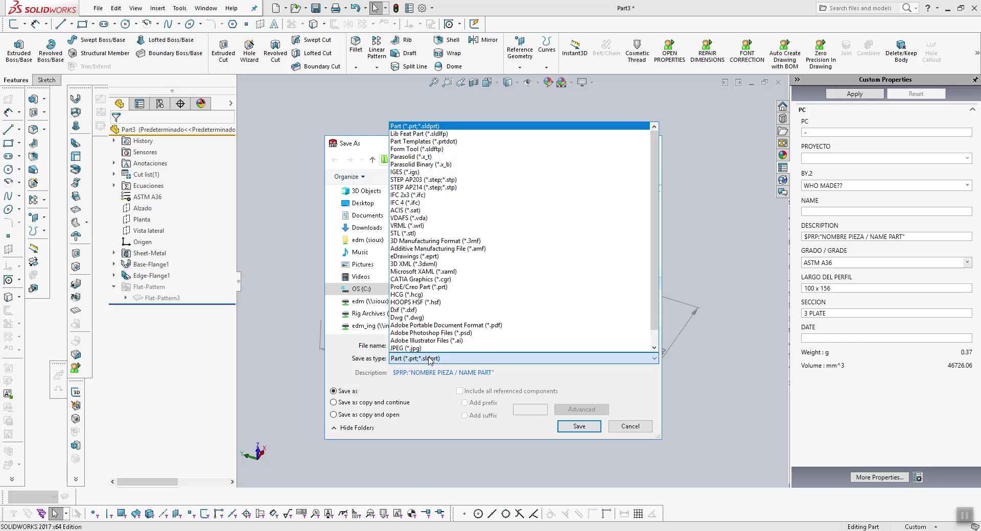
click(424, 141)
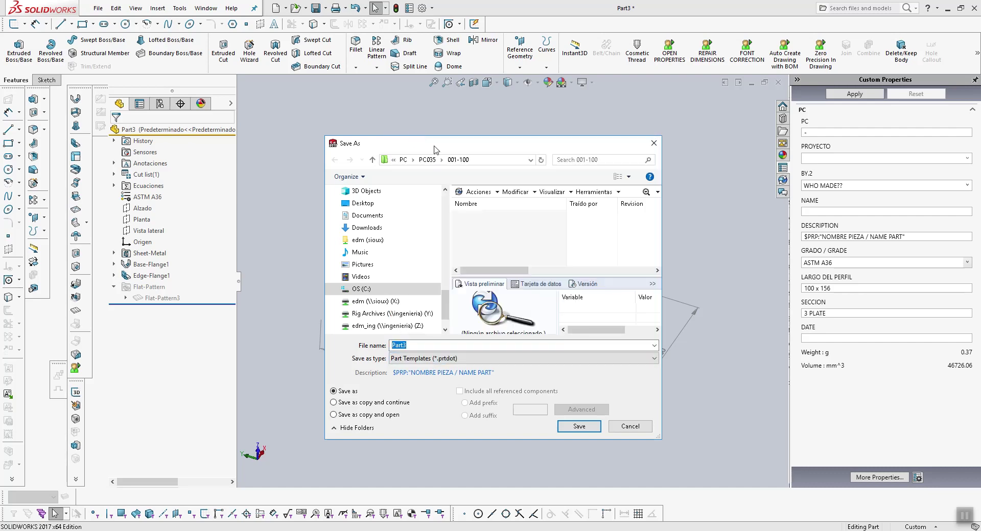
mouse_move(486, 217)
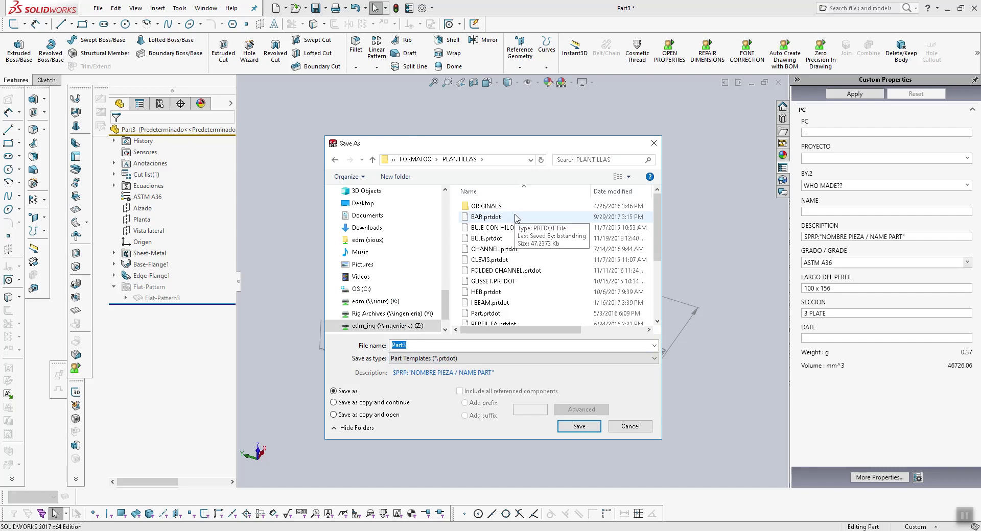
scroll(511, 281, down, 3)
click(505, 298)
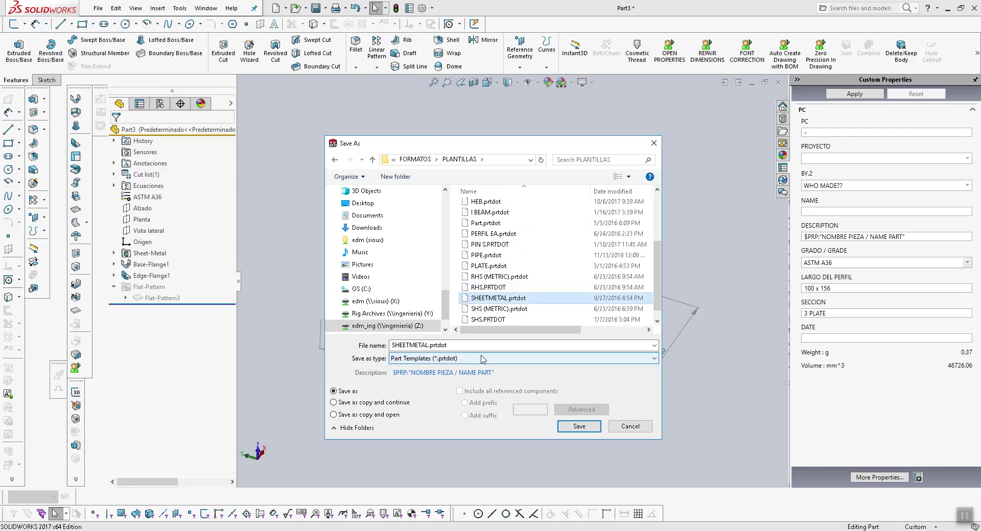